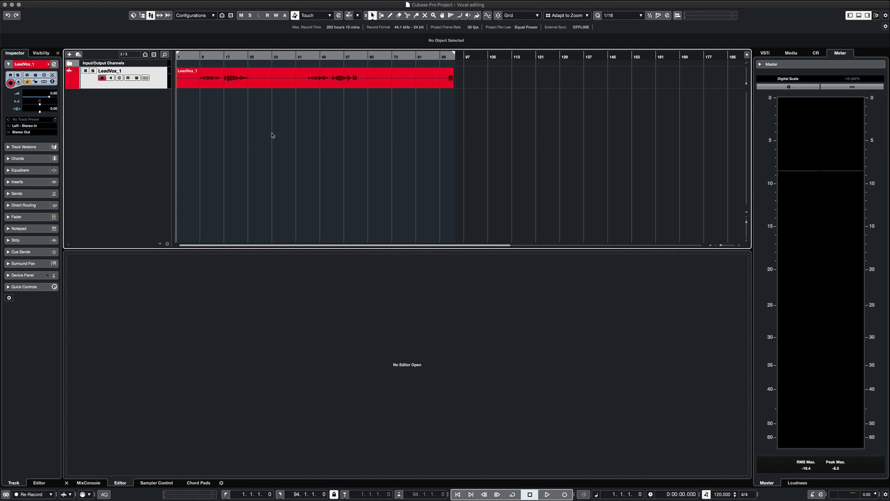
# Enlarge the LeadVox_1 track height and zoom in to see the vocal waveform
pyautogui.click(199, 57)
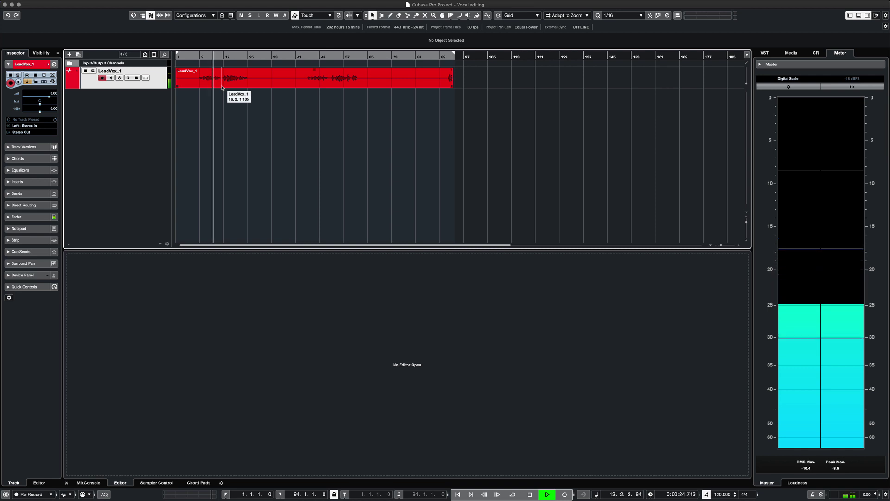
pyautogui.press('space')
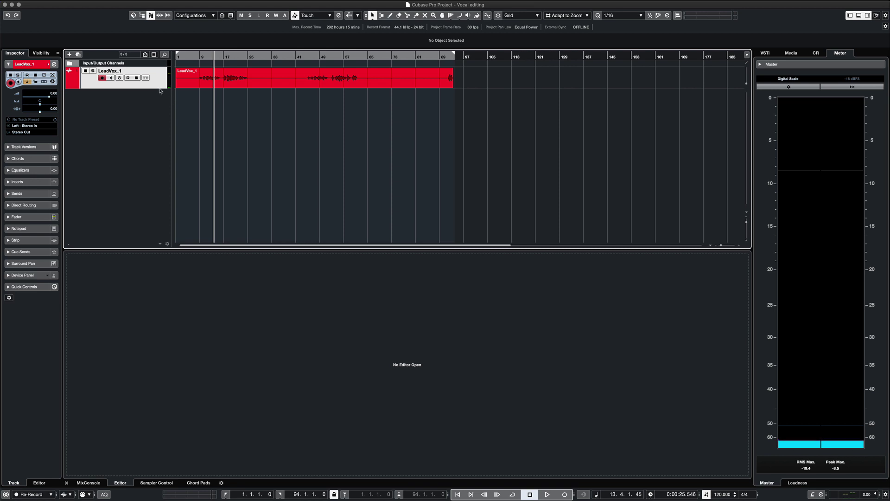
pyautogui.moveTo(159, 88); pyautogui.dragTo(161, 218)
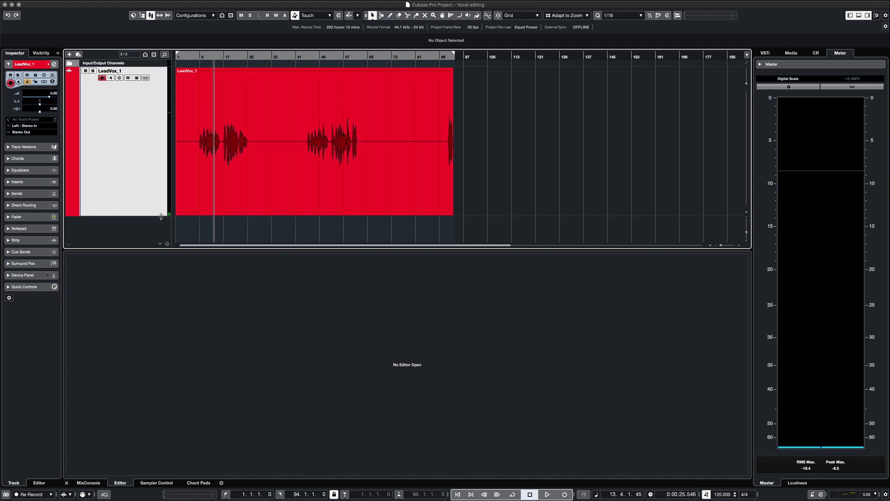
pyautogui.press('h')
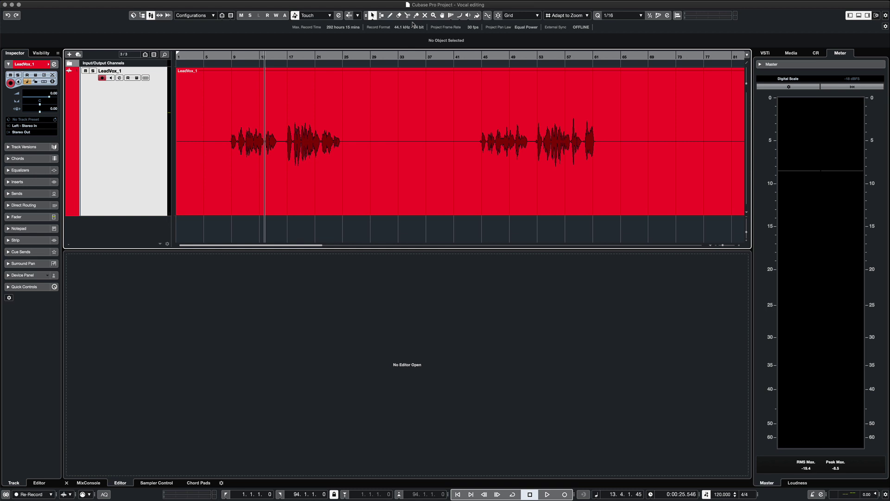
# Range-delete the silent opening, the gap between phrases, and the stretch after the second phrase
pyautogui.click(381, 16)
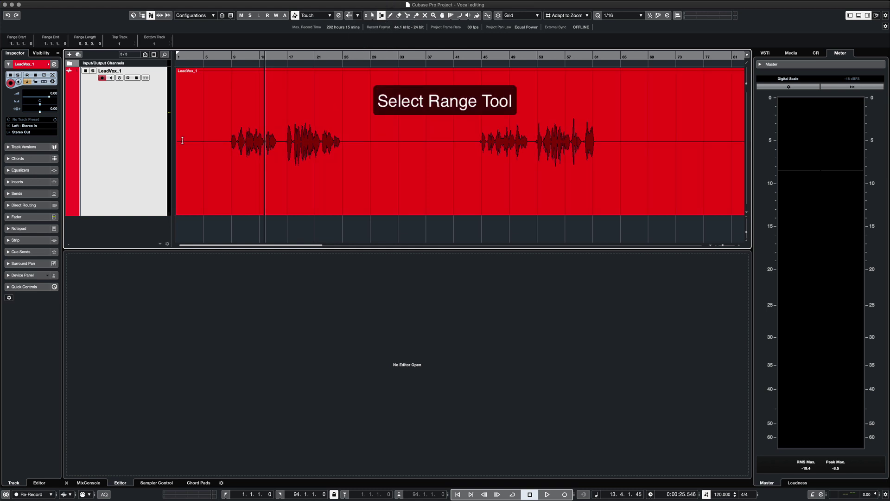
pyautogui.moveTo(178, 140); pyautogui.dragTo(229, 143)
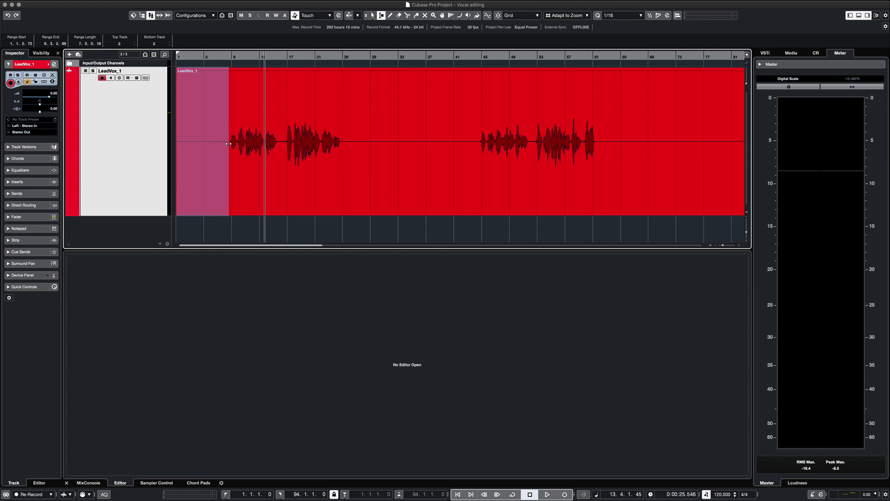
pyautogui.press('Delete')
pyautogui.click(202, 148)
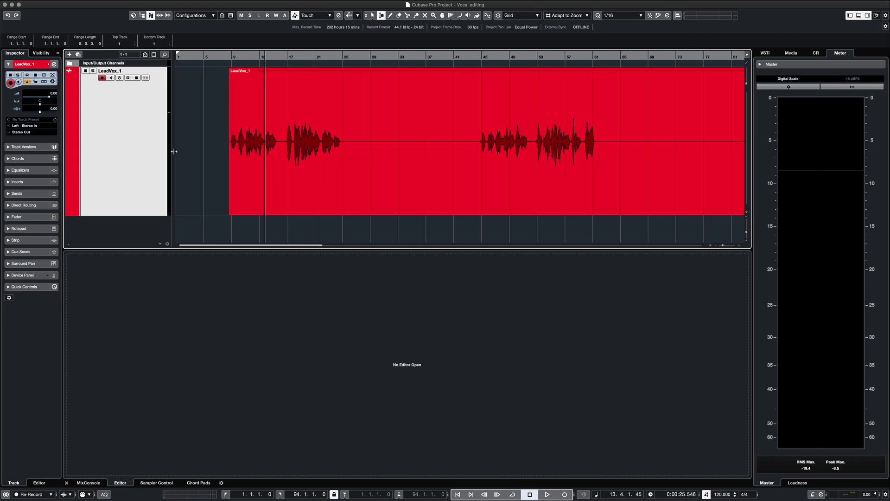
pyautogui.moveTo(345, 142); pyautogui.dragTo(477, 143)
pyautogui.press('Delete')
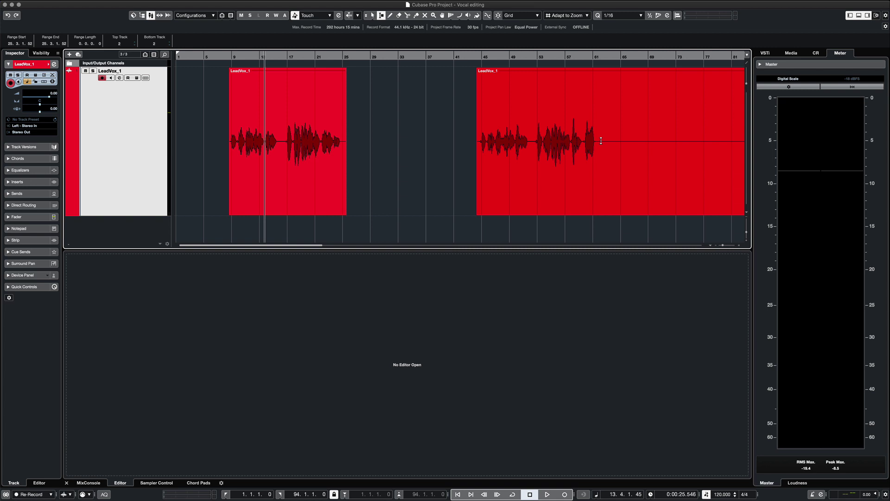
pyautogui.moveTo(601, 140); pyautogui.dragTo(708, 141)
pyautogui.press('Delete')
pyautogui.press('1')
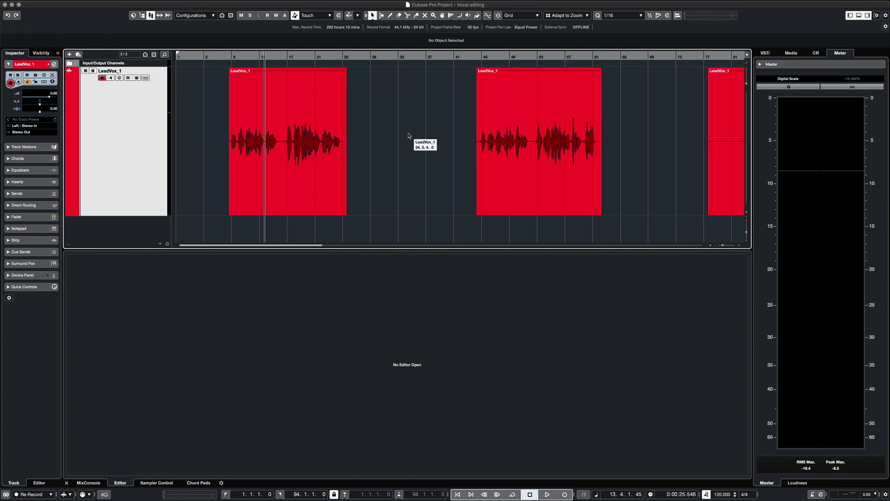
# Select the first vocal event and show the Audio menu's Advanced submenu
pyautogui.click(283, 134)
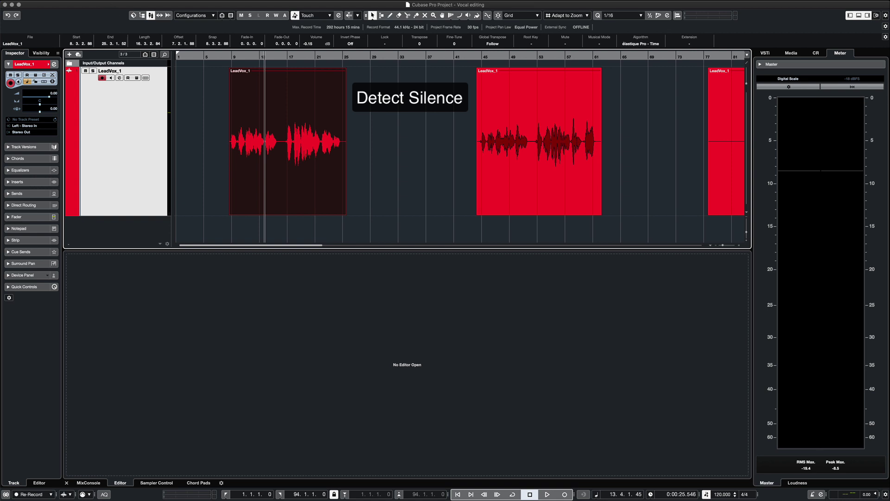
pyautogui.click(104, 0)
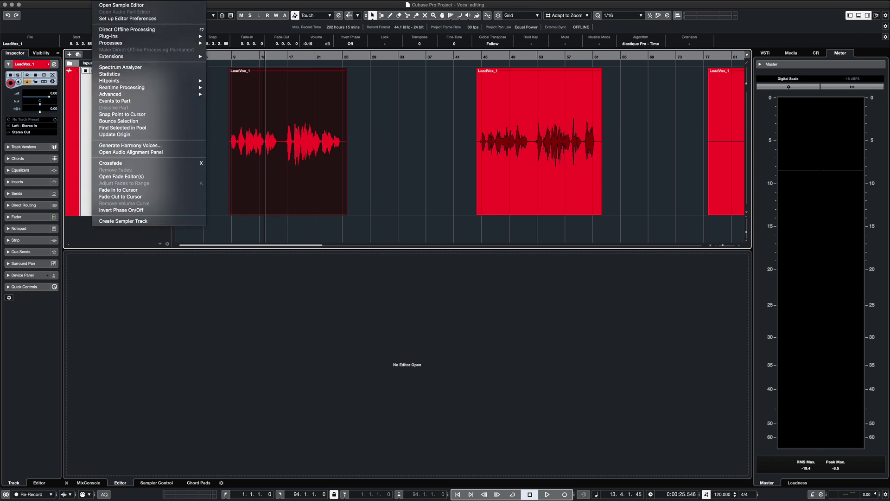
pyautogui.moveTo(111, 94)
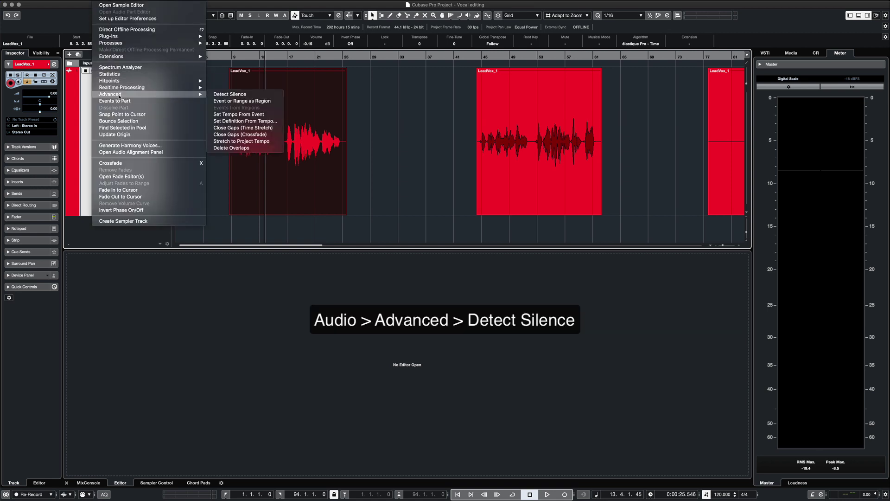
# Open Detect Silence for the first piece, preview it, and set the threshold to -25.26 dB
pyautogui.click(232, 94)
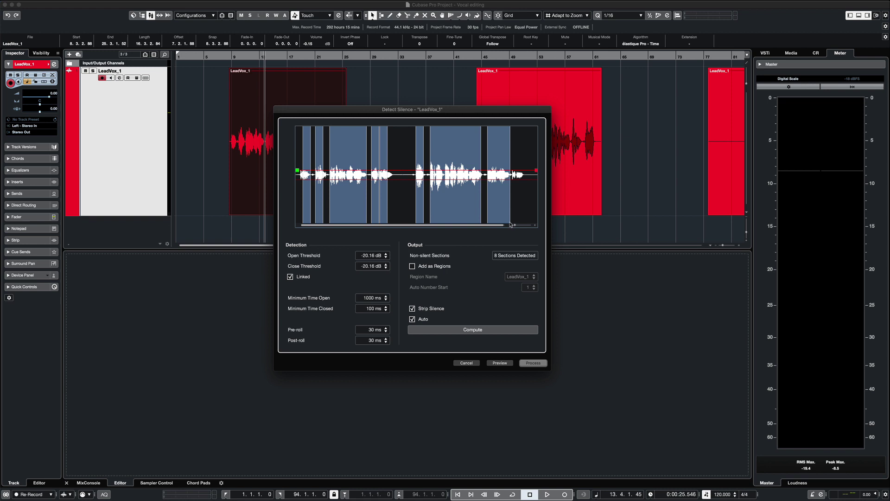
pyautogui.moveTo(515, 227); pyautogui.dragTo(517, 227)
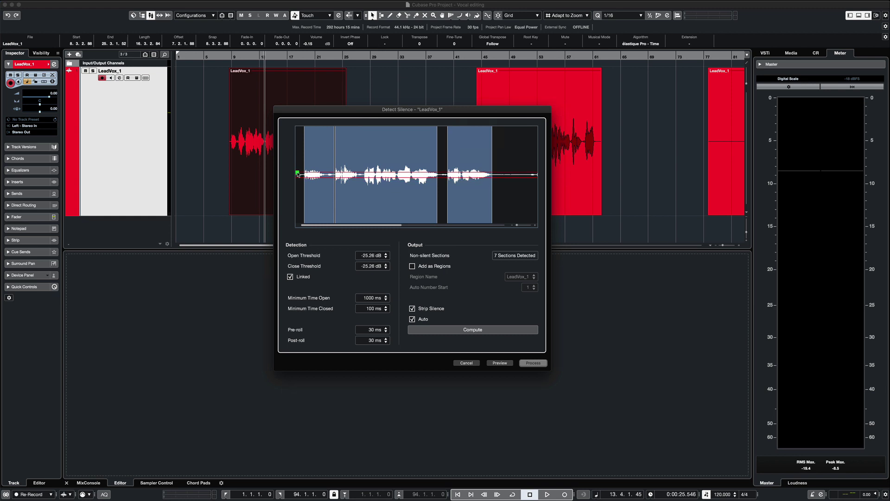
pyautogui.click(502, 362)
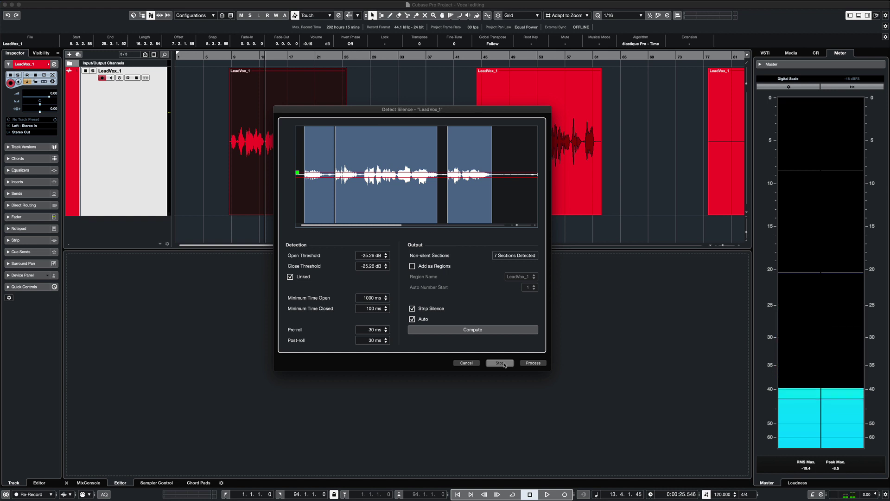
pyautogui.click(500, 363)
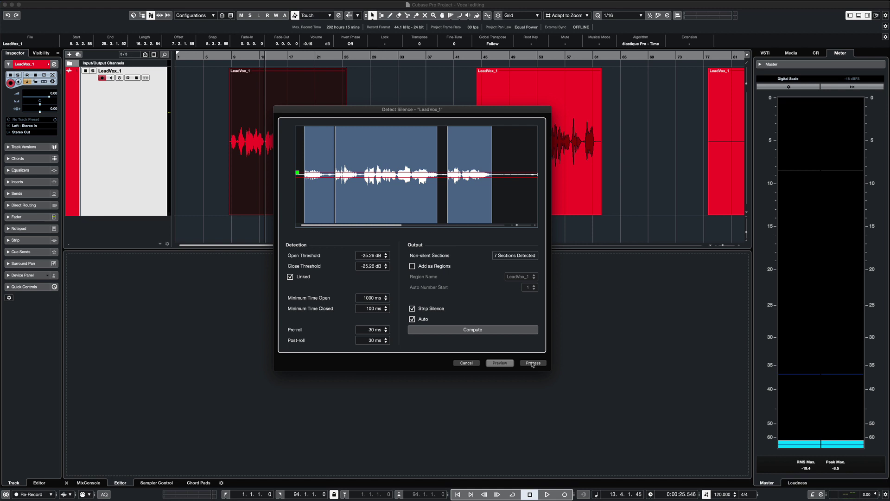
pyautogui.click(385, 254)
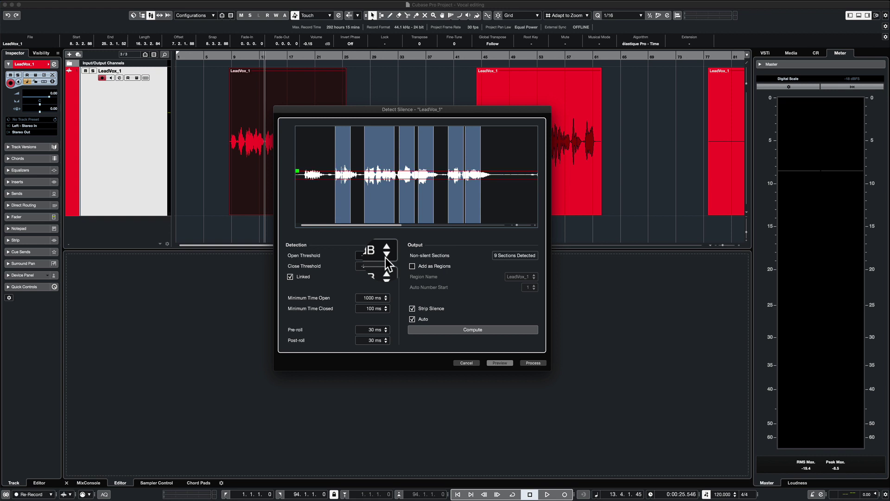
pyautogui.click(386, 258)
pyautogui.click(386, 259)
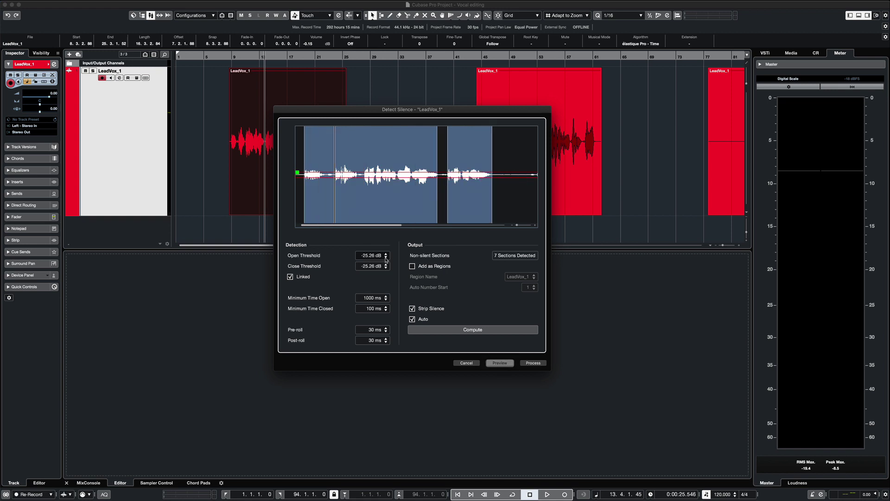
# Apply Strip Silence, then deselect and zoom in on the resulting vocal events
pyautogui.click(534, 363)
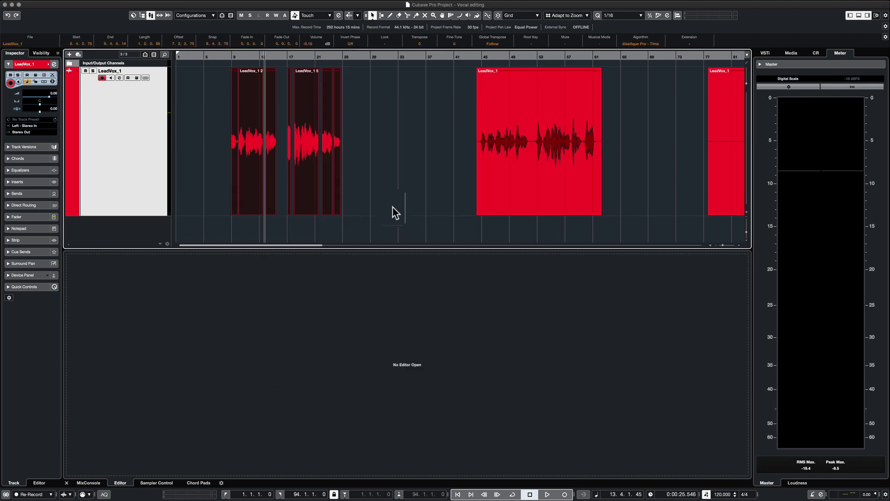
pyautogui.click(353, 146)
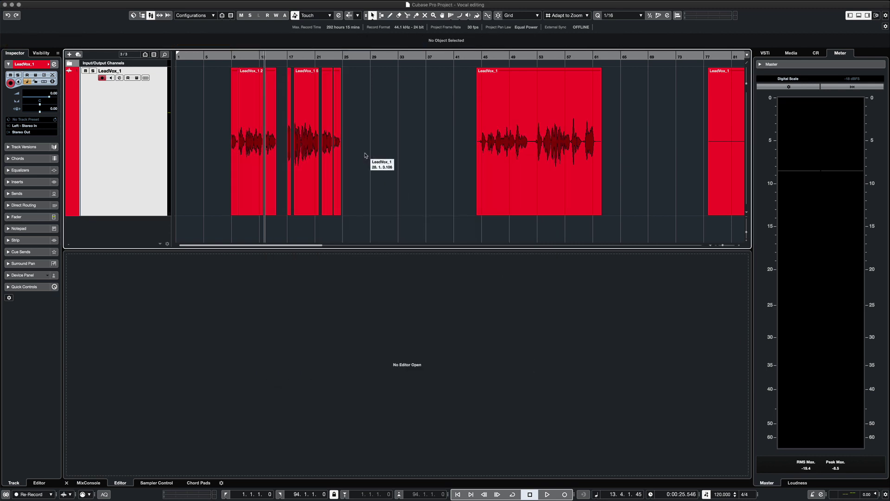
pyautogui.press('h')
pyautogui.press('h')
pyautogui.press('h')
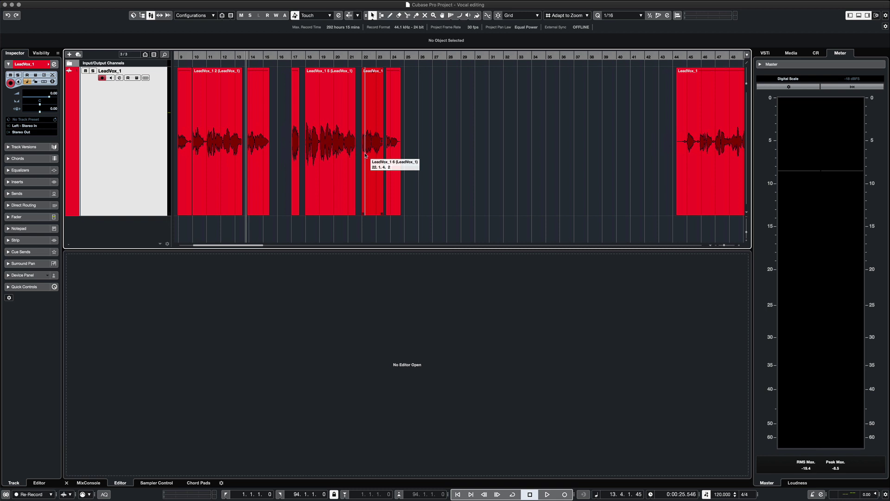
pyautogui.press('h')
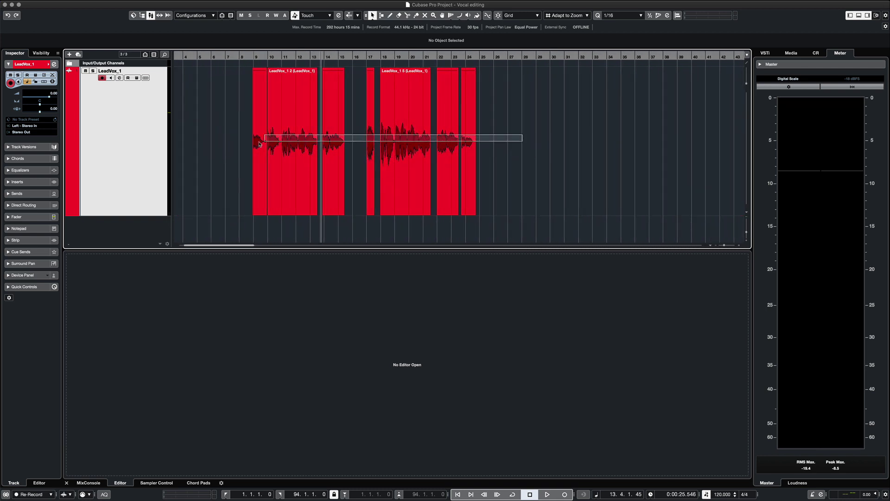
# Give all the split vocal events short fade-outs and set playback to start at bar 9
pyautogui.moveTo(525, 136); pyautogui.dragTo(234, 146)
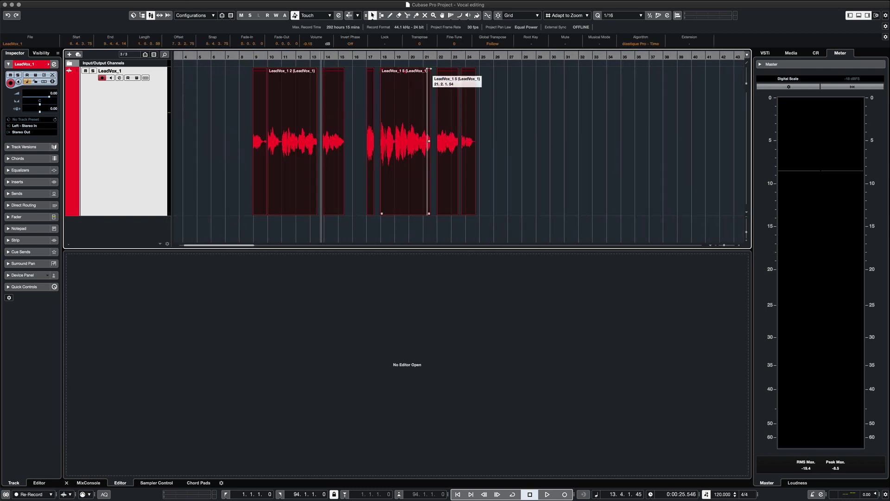
pyautogui.moveTo(429, 69); pyautogui.dragTo(427, 68)
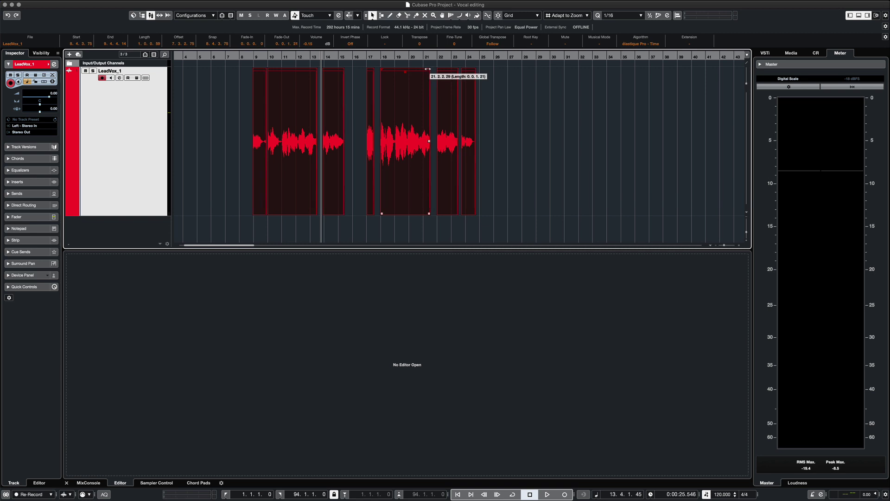
pyautogui.click(508, 99)
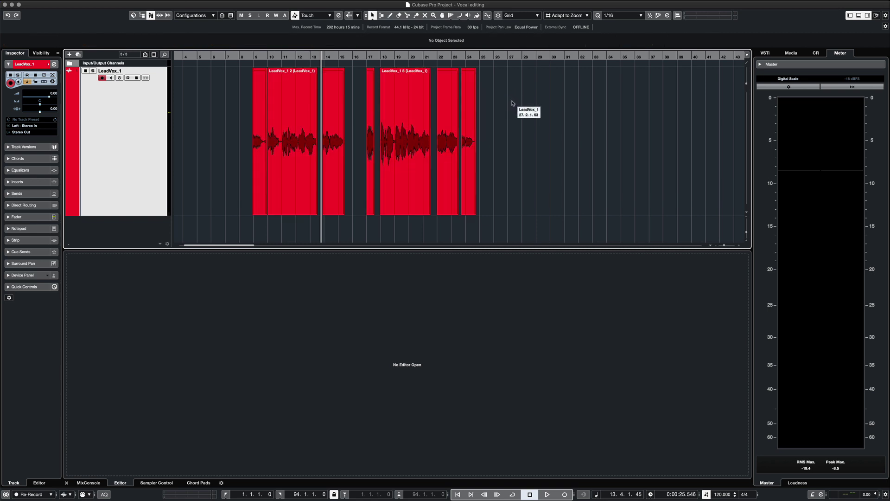
pyautogui.click(253, 56)
pyautogui.press('space')
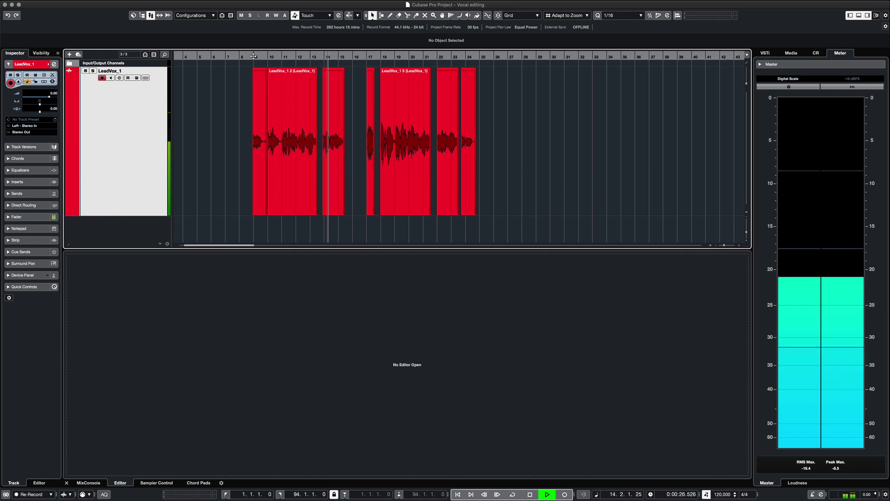
pyautogui.press('space')
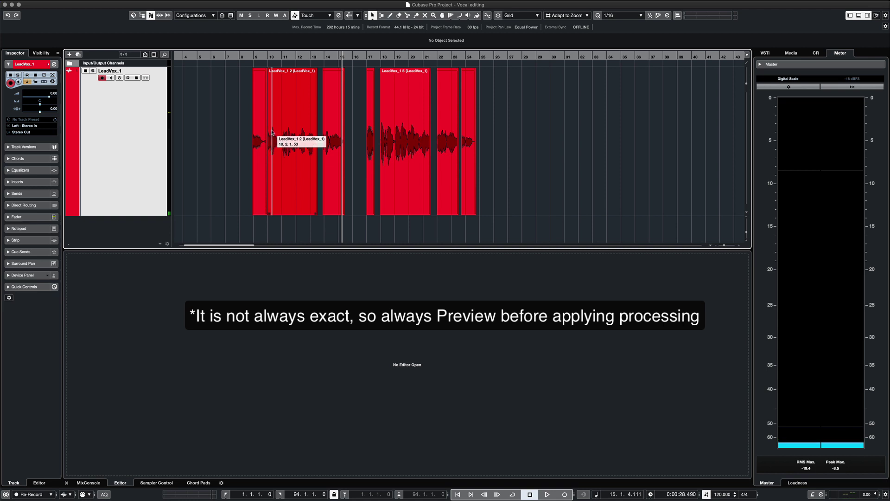
pyautogui.press('h')
pyautogui.press('h')
pyautogui.press('h')
pyautogui.press('h')
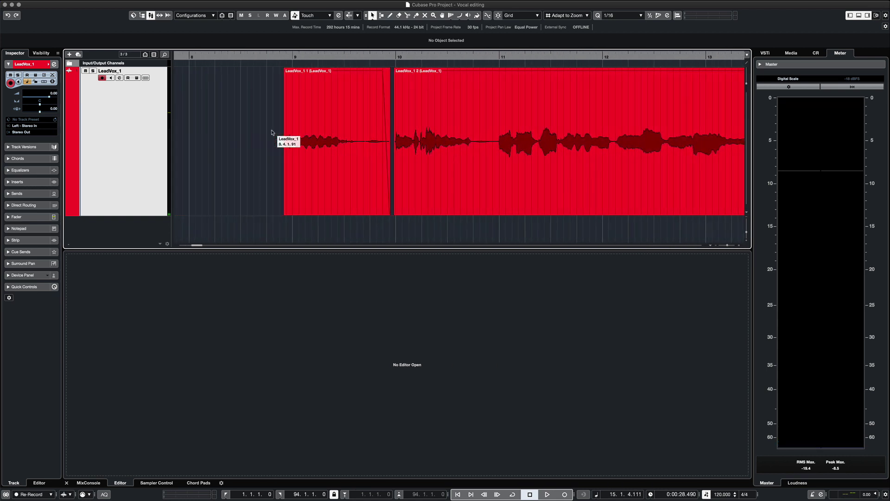
pyautogui.hscroll(-1, 271, 132)
pyautogui.hscroll(3, 272, 135)
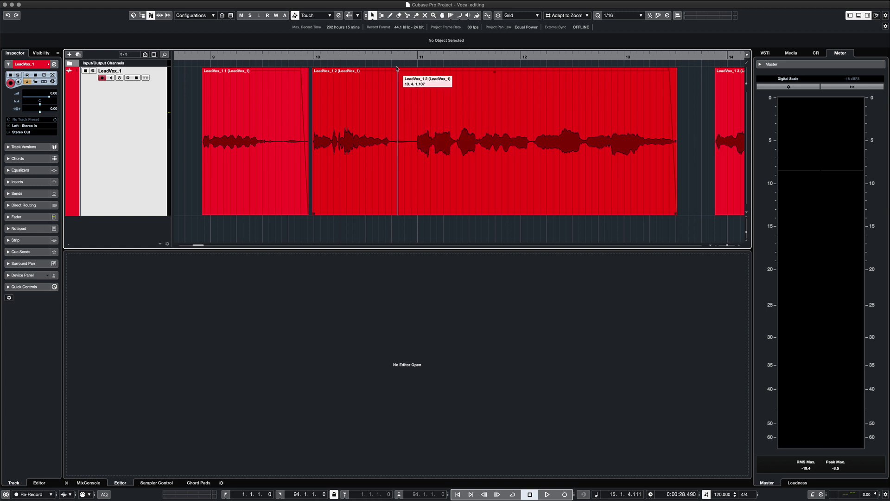
pyautogui.click(386, 57)
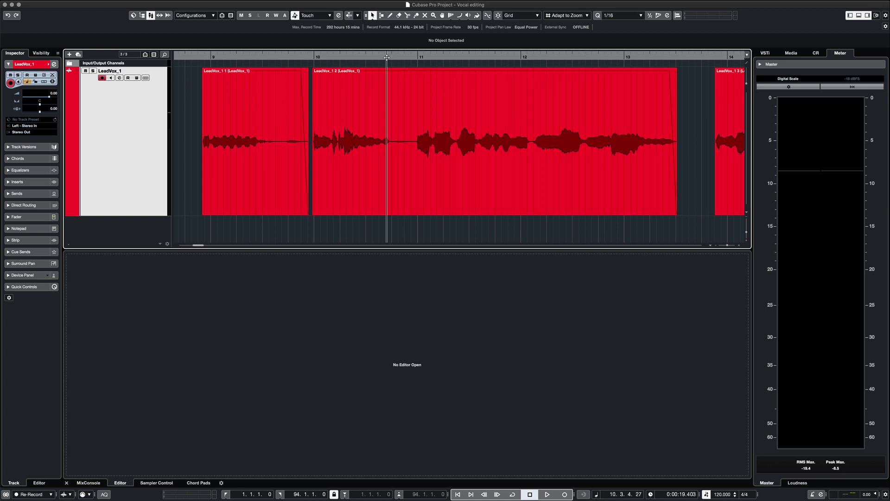
pyautogui.press('space')
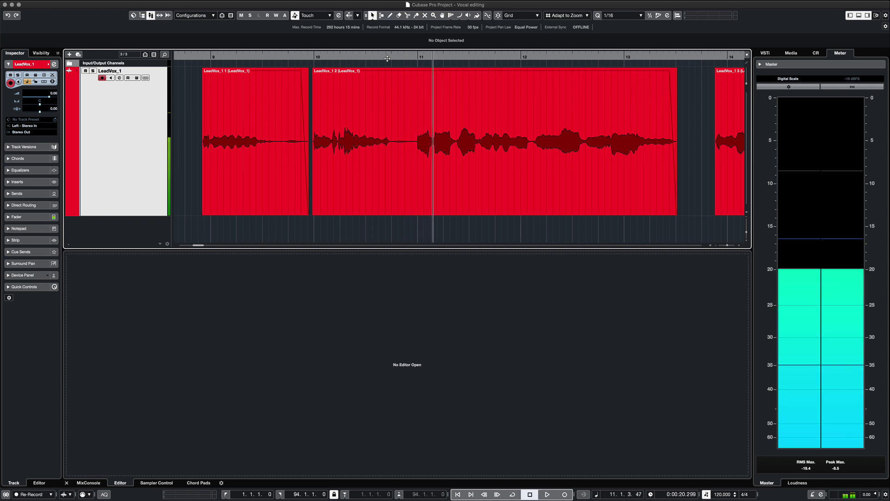
pyautogui.click(272, 57)
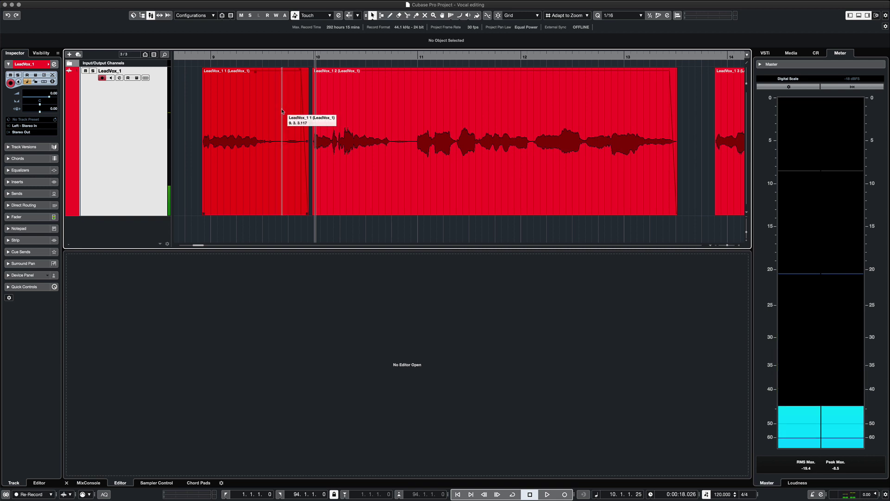
pyautogui.scroll(3, 278, 133)
pyautogui.scroll(3, 337, 152)
pyautogui.scroll(3, 345, 151)
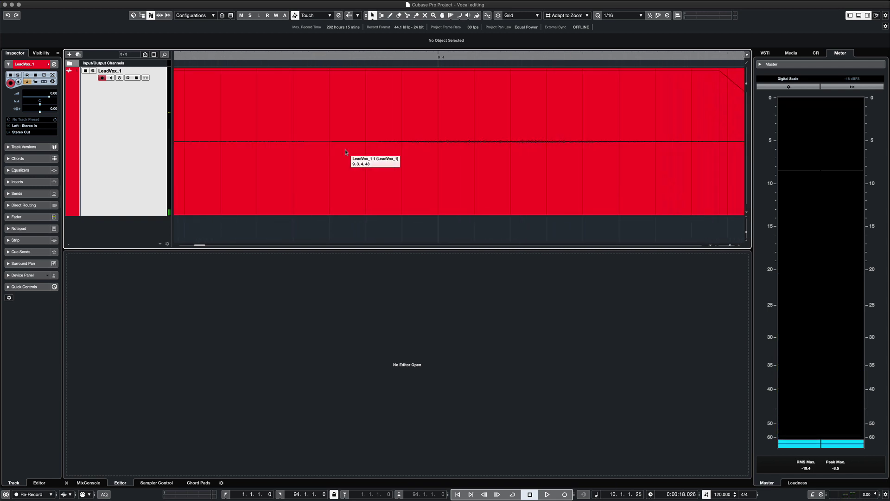
pyautogui.scroll(2, 345, 152)
# Split the vocal event at the zero crossing near bar 9
pyautogui.rightClick(311, 148)
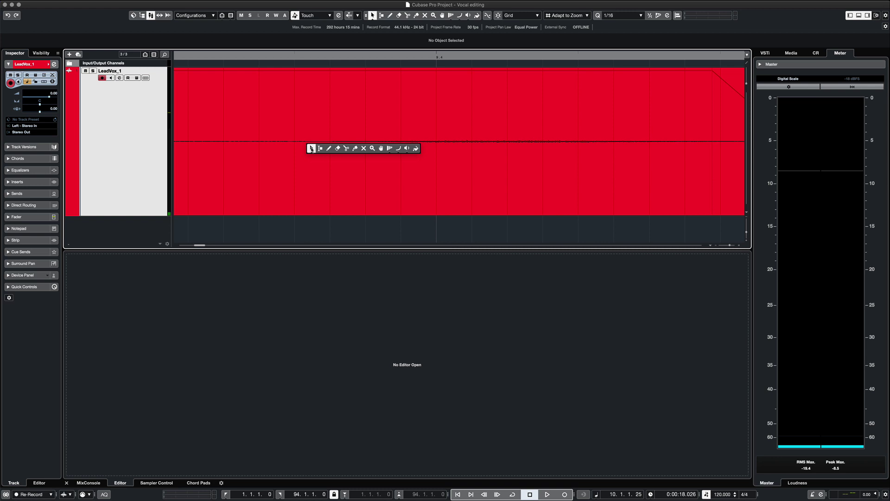
pyautogui.click(346, 147)
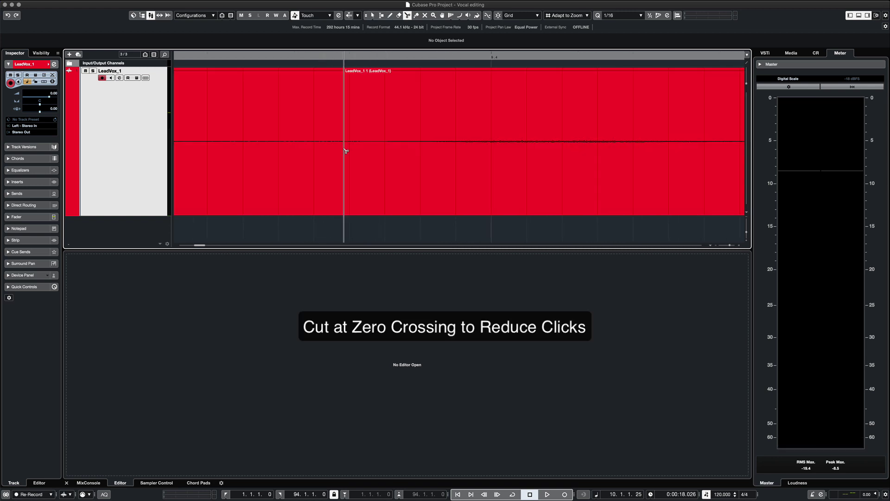
pyautogui.click(383, 152)
pyautogui.press('h')
pyautogui.press('h')
pyautogui.press('h')
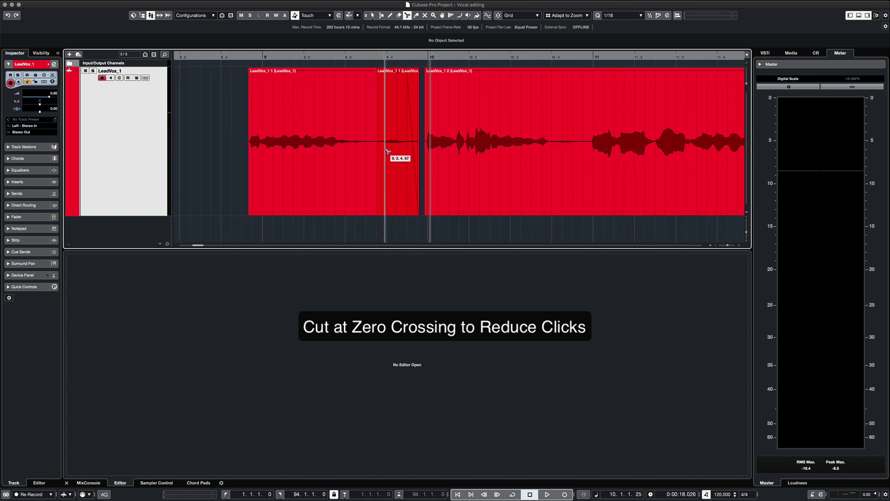
# Erase the short leftover sliver after the cut and audition the edit
pyautogui.rightClick(393, 140)
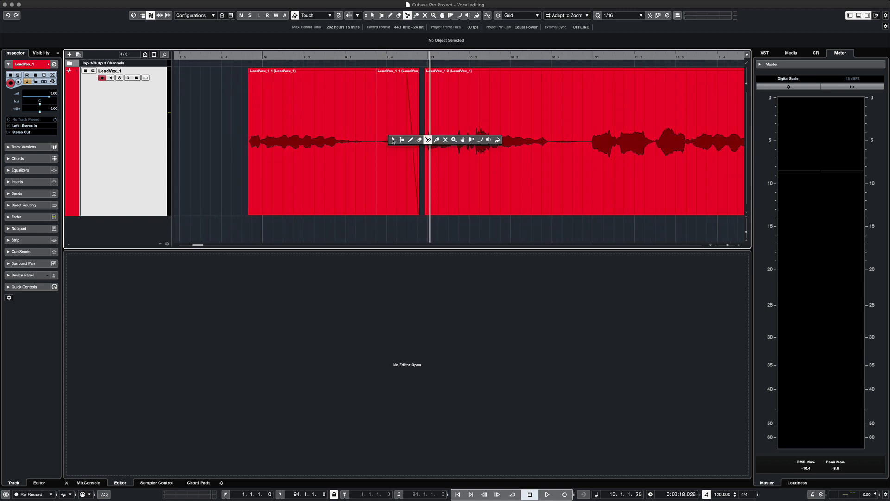
pyautogui.click(420, 139)
pyautogui.click(395, 140)
pyautogui.press('1')
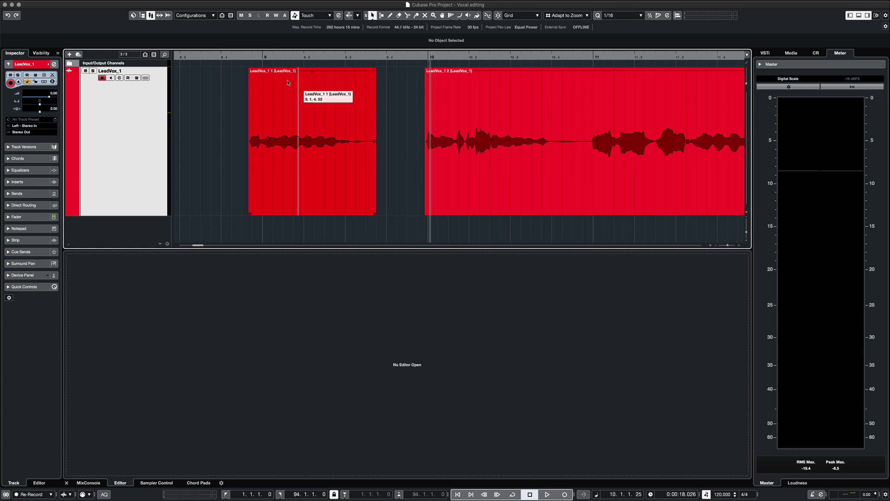
pyautogui.click(236, 56)
pyautogui.press('space')
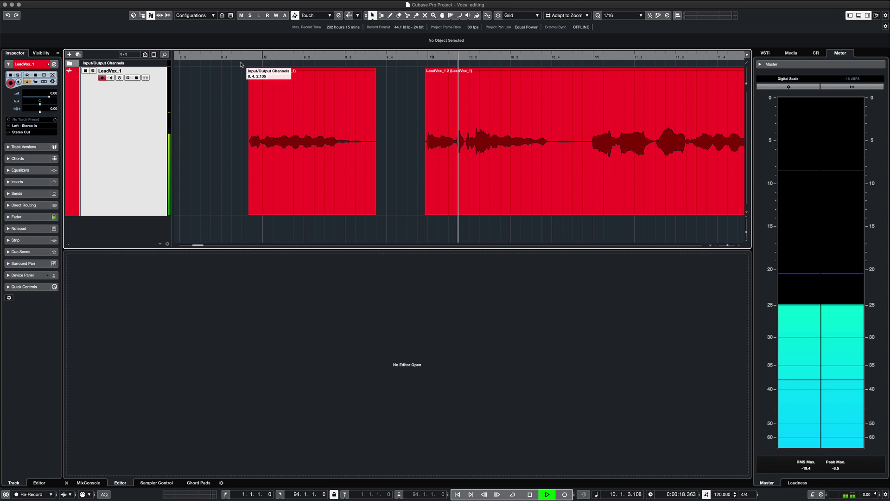
pyautogui.press('space')
# Lengthen the first vocal event's fade-out near bar 9 and audition it
pyautogui.click(373, 77)
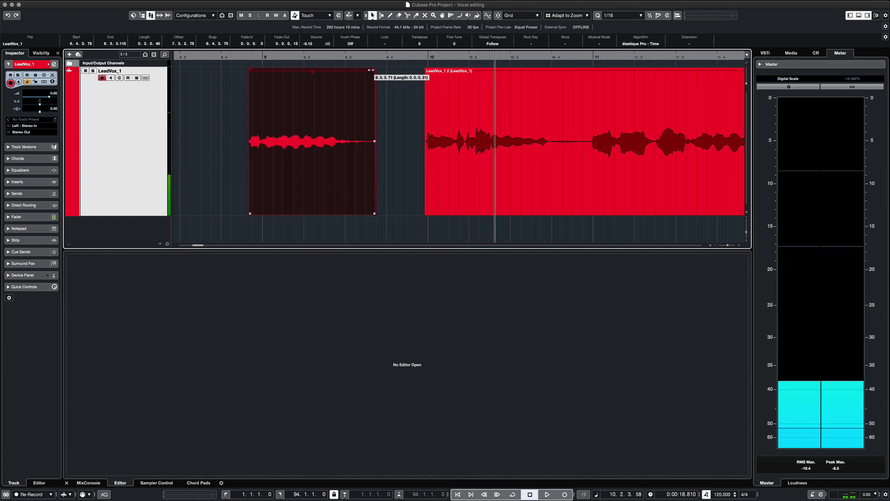
pyautogui.moveTo(374, 70)
pyautogui.mouseDown()
pyautogui.moveTo(351, 70)
pyautogui.moveTo(362, 71)
pyautogui.mouseUp()
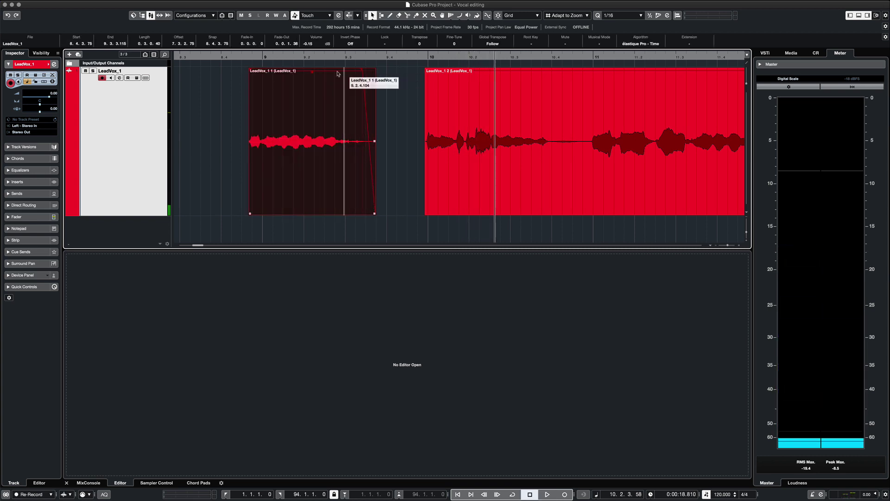
pyautogui.click(244, 55)
pyautogui.press('space')
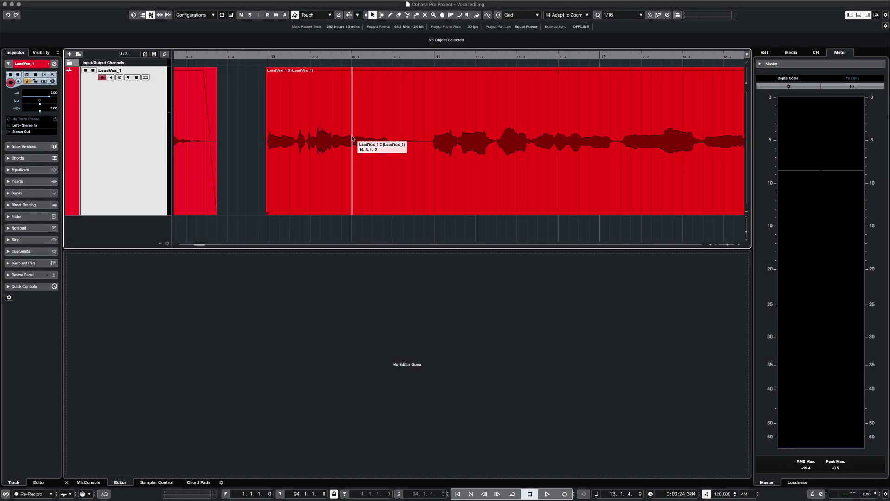
# Open LeadVox_1 2 in the Sample Editor, run VariAudio analysis, and play it back
pyautogui.click(353, 139)
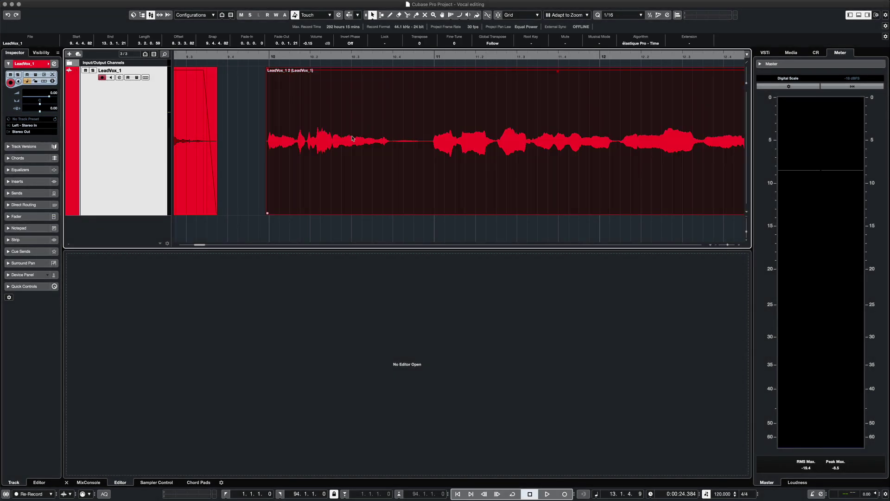
pyautogui.doubleClick(353, 139)
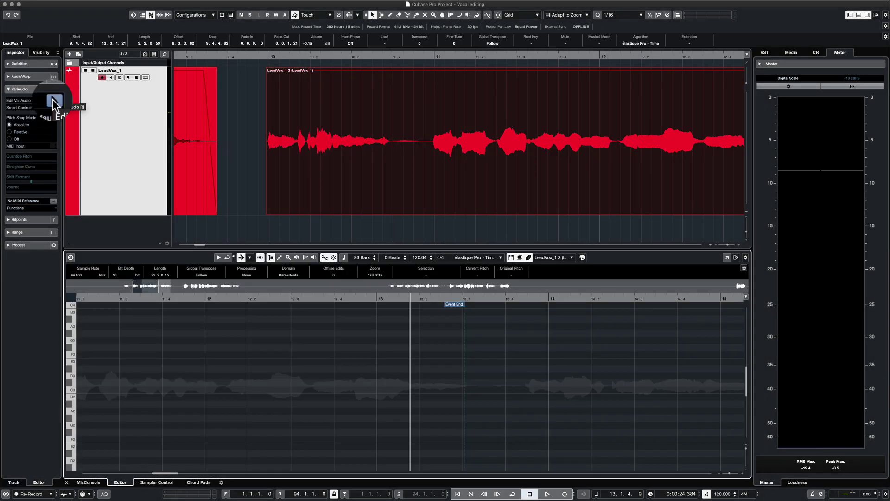
pyautogui.click(54, 102)
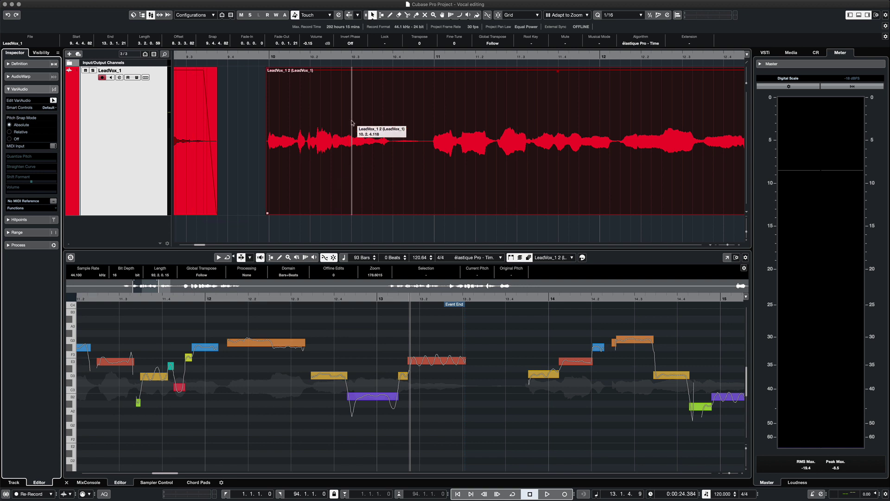
pyautogui.click(263, 56)
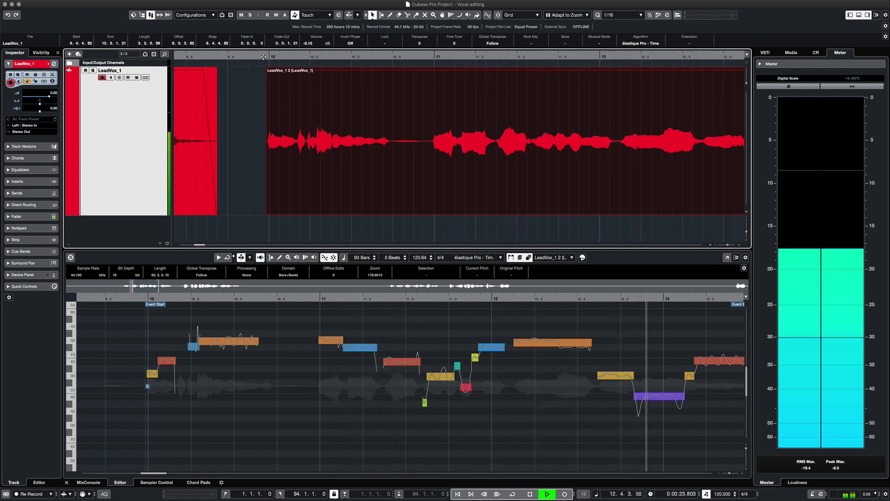
# Pitch-correct the short note after bar 10, accepting the Standard – Solo switch, and audition it
pyautogui.press('space')
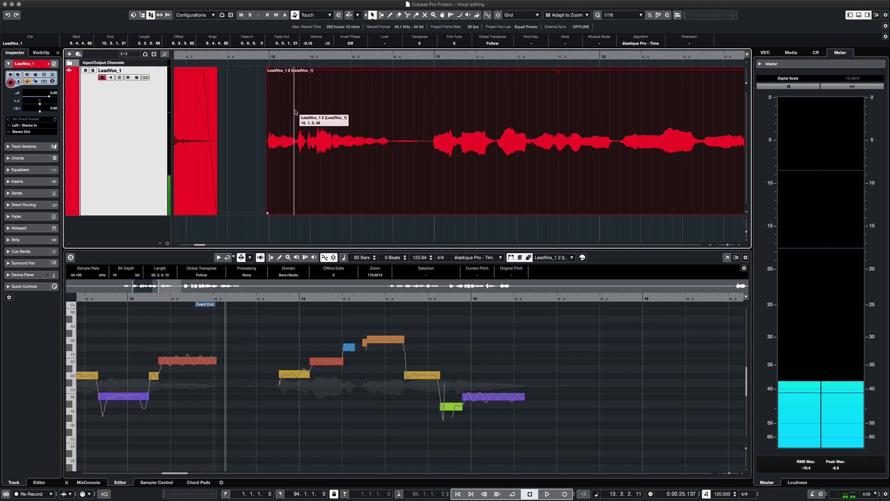
pyautogui.hscroll(-10, 306, 118)
pyautogui.hscroll(3, 306, 118)
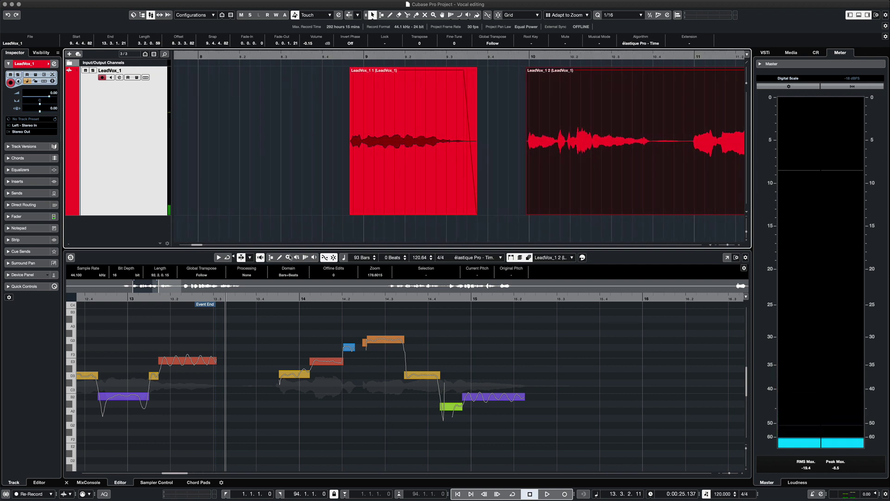
pyautogui.hscroll(-3, 279, 332)
pyautogui.hscroll(-3, 279, 331)
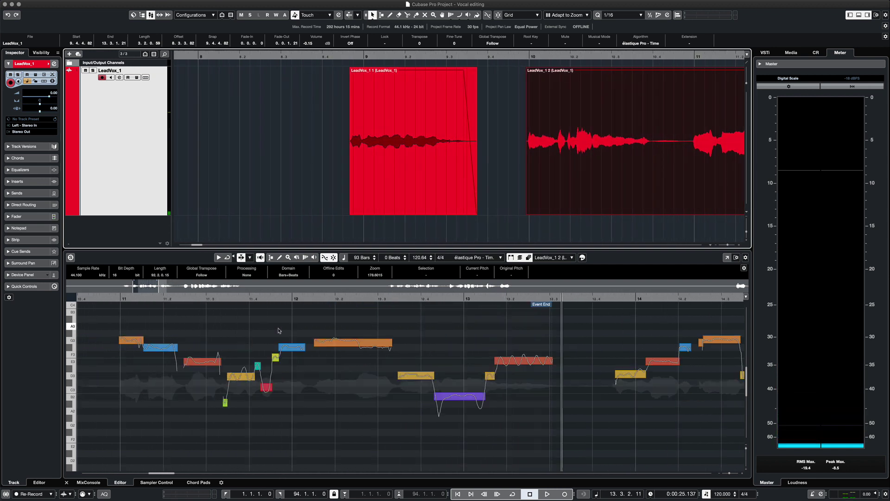
pyautogui.hscroll(-2, 278, 332)
pyautogui.hscroll(-2, 279, 331)
pyautogui.hscroll(-2, 278, 331)
pyautogui.hscroll(-2, 190, 317)
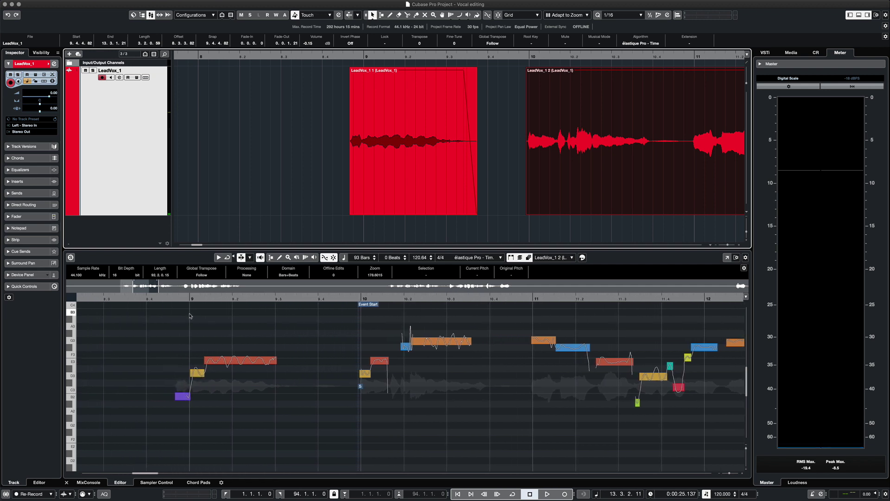
pyautogui.click(185, 299)
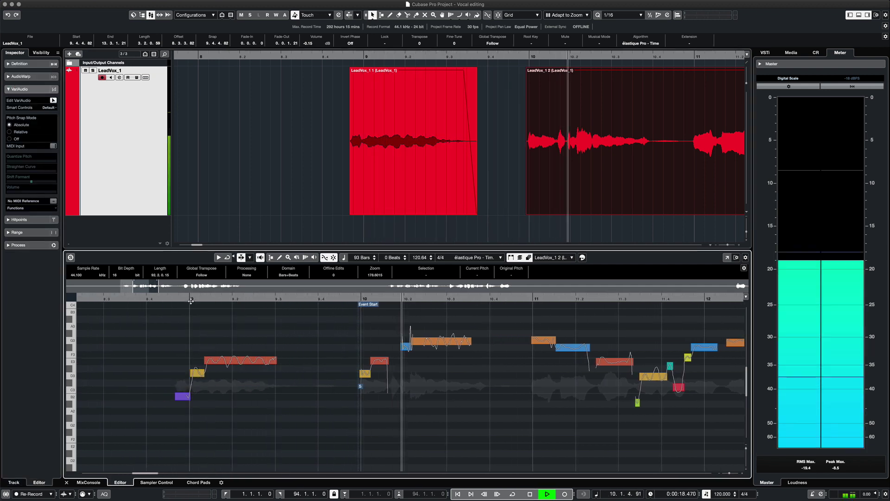
pyautogui.press('space')
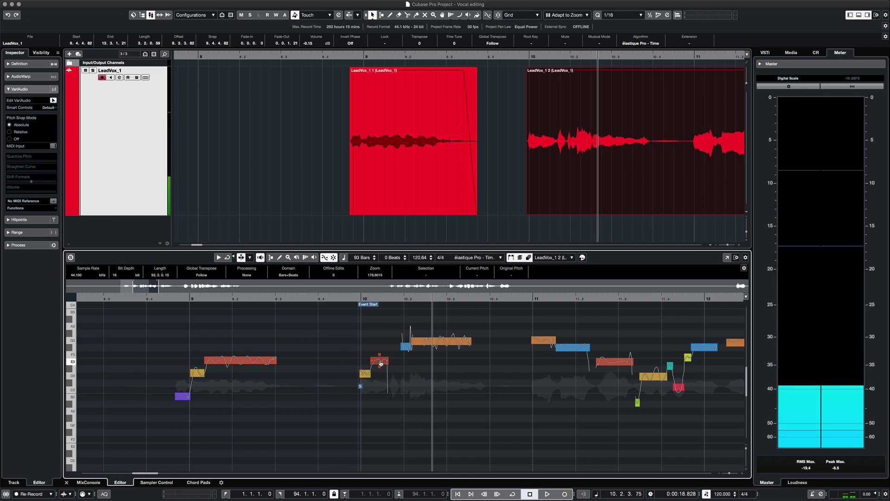
pyautogui.click(380, 363)
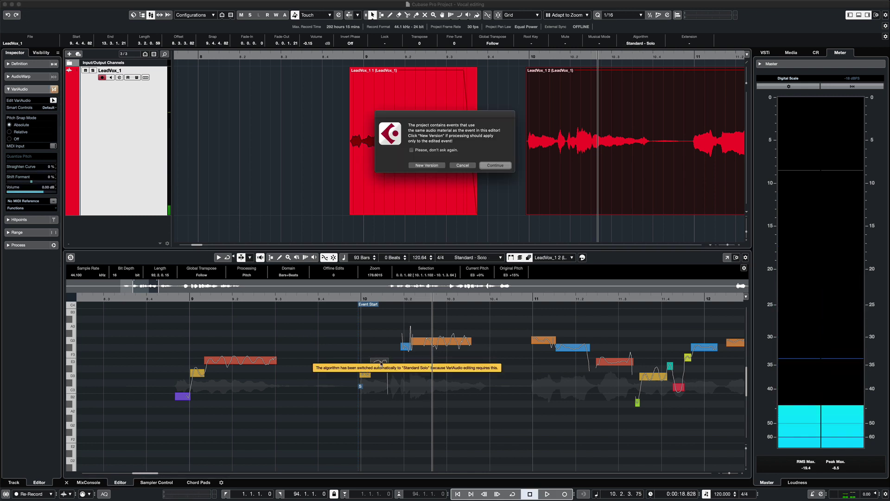
pyautogui.click(494, 166)
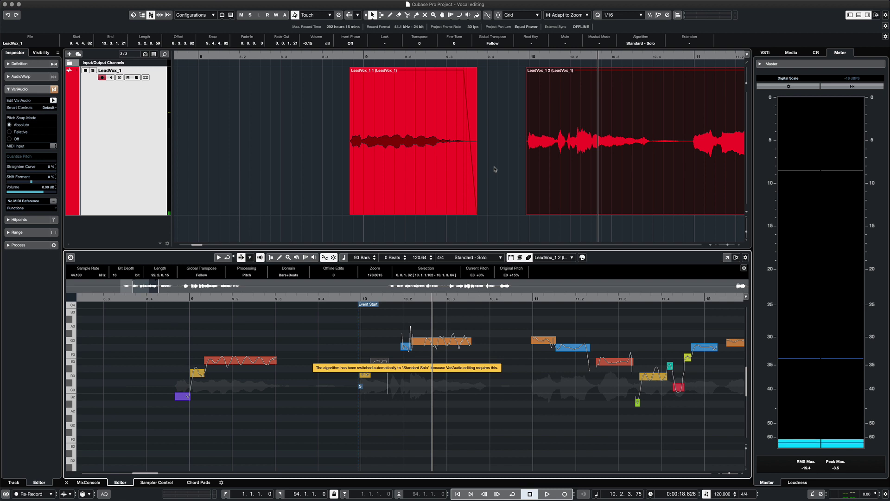
pyautogui.click(351, 299)
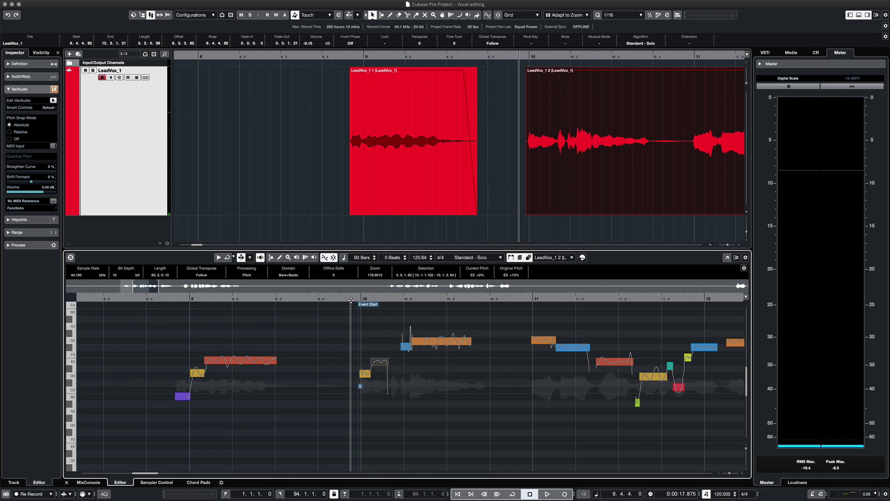
pyautogui.press('space')
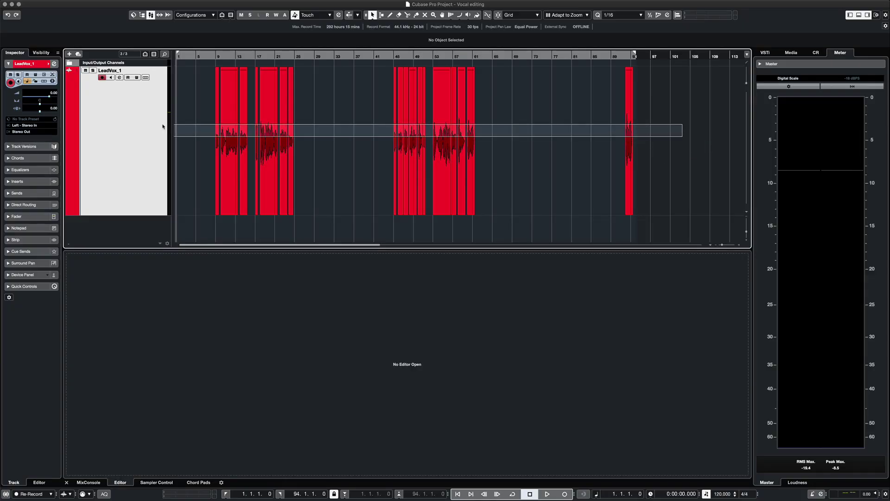
# Select every LeadVox_1 event and Bounce Selection, choosing Replace
pyautogui.moveTo(470, 143); pyautogui.dragTo(163, 127)
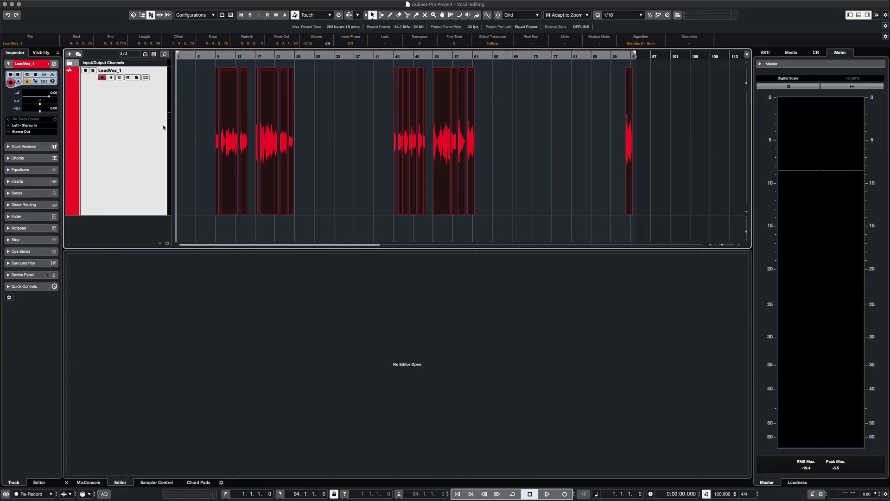
pyautogui.click(105, 5)
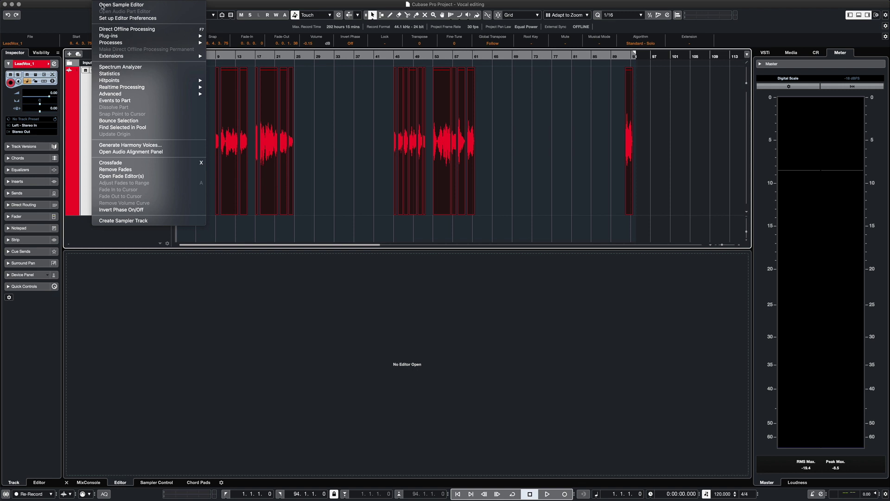
pyautogui.click(123, 123)
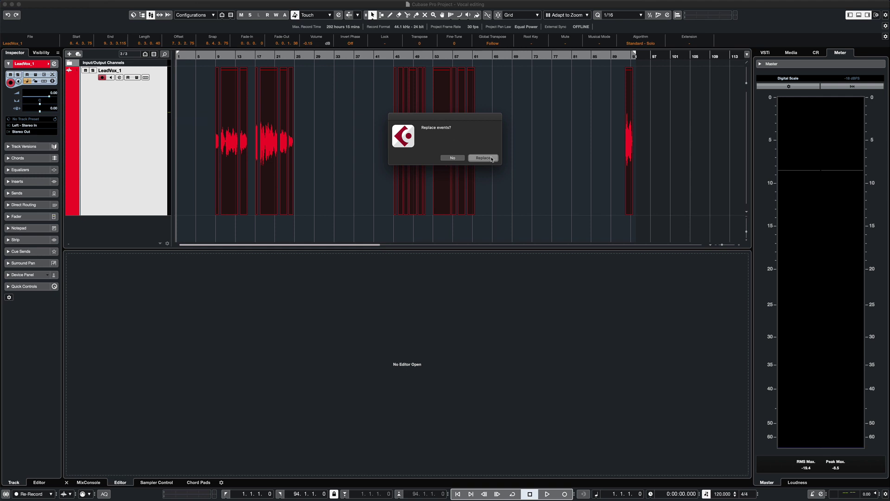
pyautogui.click(491, 158)
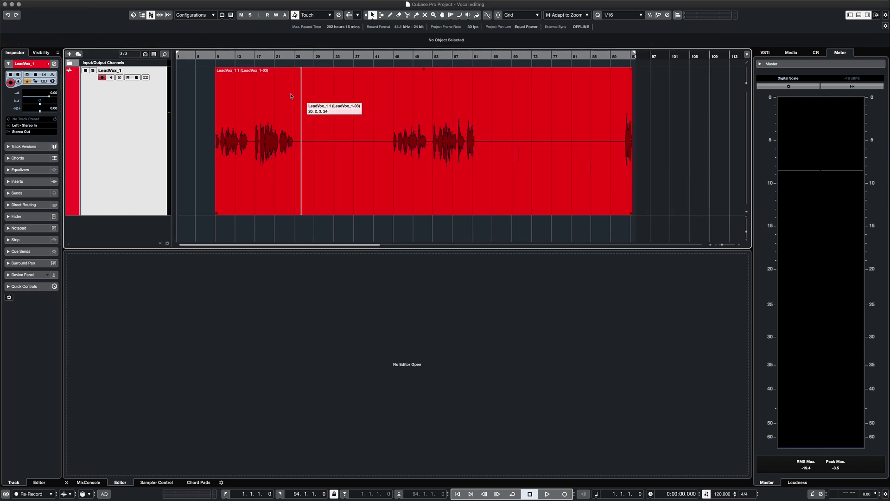
pyautogui.press('space')
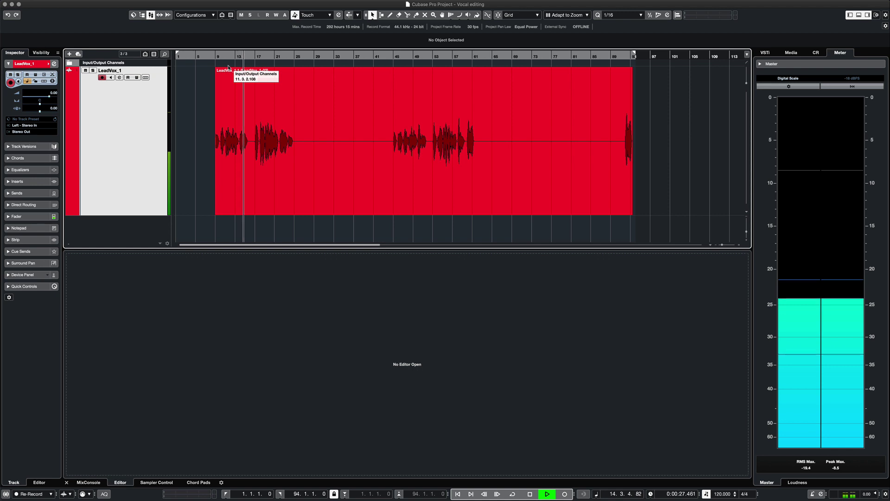
pyautogui.press('space')
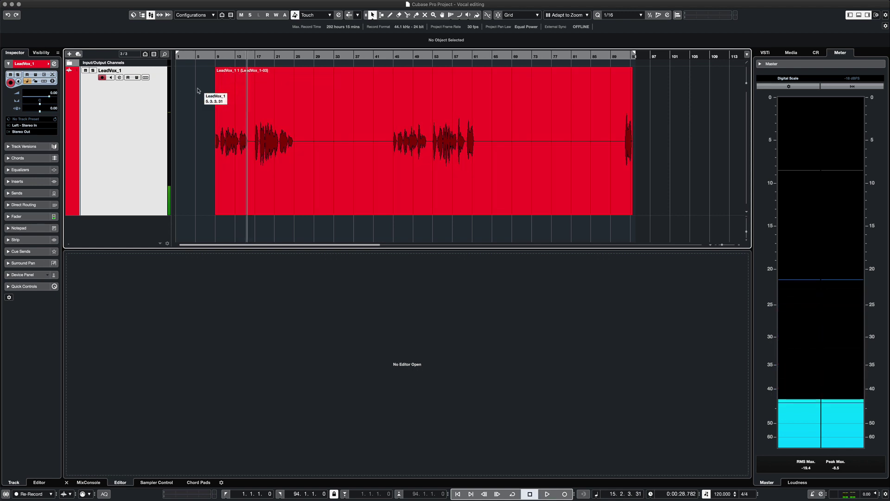